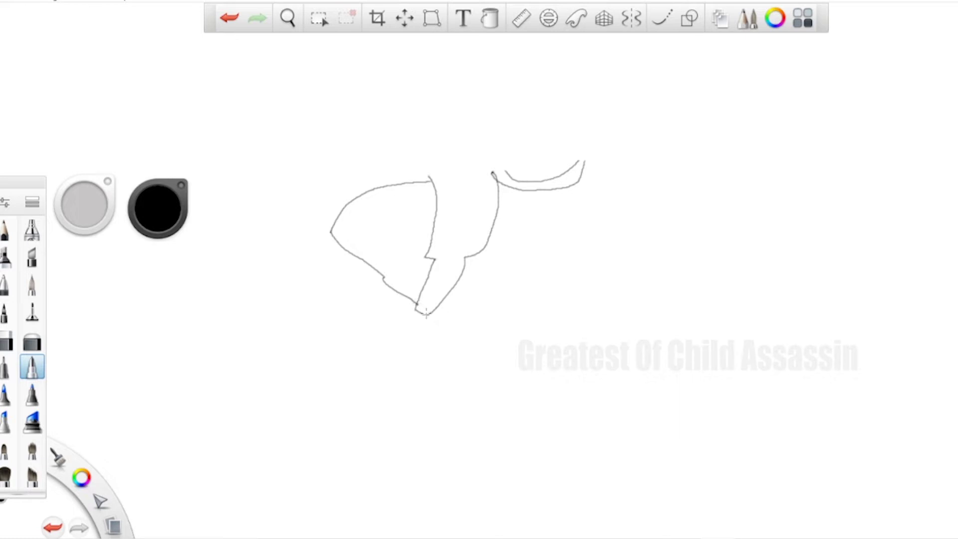
Draw the character's fist, bent forearm with elbow, and the rounded top of the backpack strap over the shoulder
mouse_move(426, 313)
mouse_down()
mouse_move(493, 315)
mouse_move(509, 334)
mouse_move(487, 373)
mouse_move(471, 378)
mouse_move(410, 347)
mouse_move(425, 314)
mouse_move(415, 305)
mouse_move(410, 349)
mouse_up()
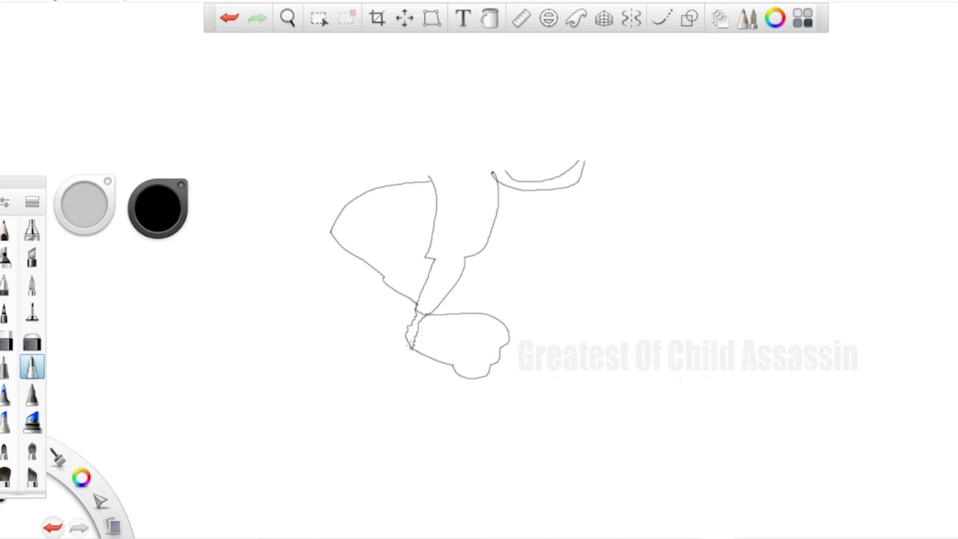
mouse_move(410, 347)
mouse_down()
mouse_move(318, 312)
mouse_move(311, 269)
mouse_move(332, 236)
mouse_move(319, 238)
mouse_move(317, 263)
mouse_up()
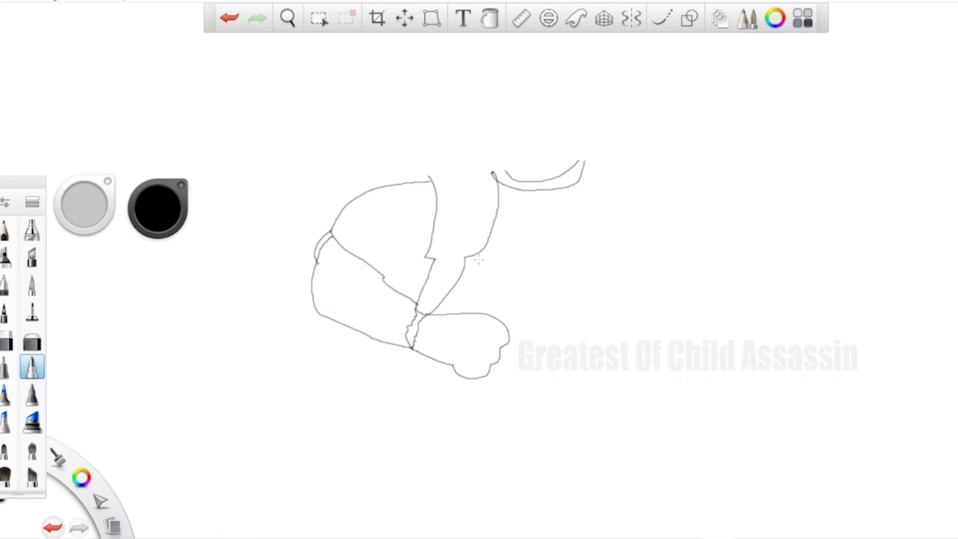
key(ctrl+z)
drag(329, 232, 324, 245)
mouse_move(411, 182)
mouse_down()
mouse_move(441, 156)
mouse_move(495, 172)
mouse_up()
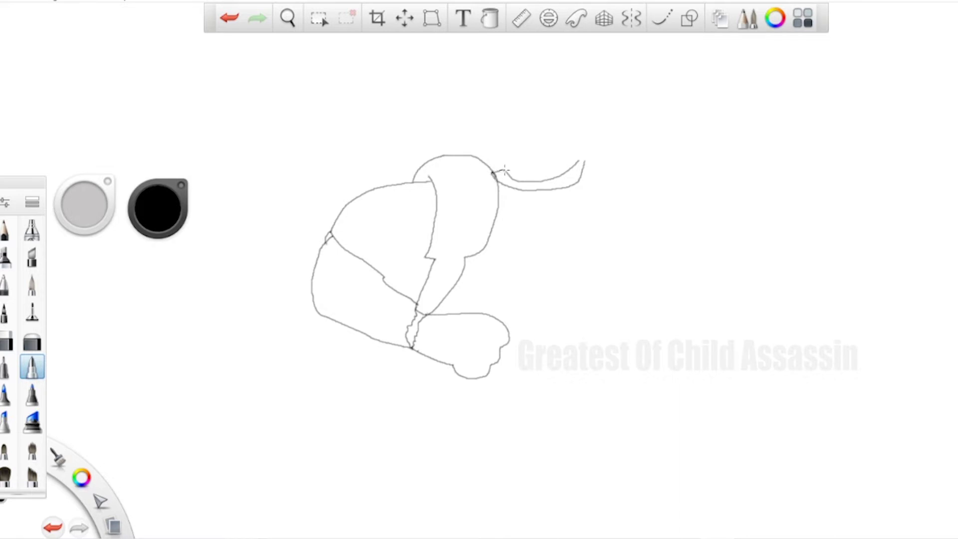
Draw the shirt body, the other shoulder strap, the outstretched arm with an open hand, and the backpack loop
mouse_move(577, 161)
mouse_down()
mouse_move(628, 255)
mouse_move(651, 354)
mouse_move(637, 371)
mouse_move(611, 374)
mouse_move(486, 373)
mouse_up()
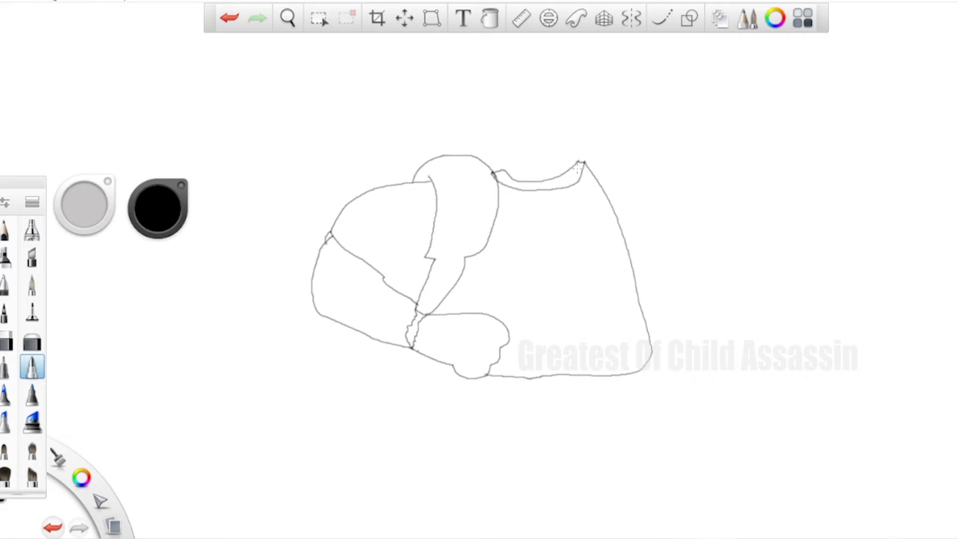
mouse_move(577, 161)
mouse_down()
mouse_move(596, 159)
mouse_move(620, 213)
mouse_up()
mouse_move(591, 157)
mouse_down()
mouse_move(683, 137)
mouse_move(719, 171)
mouse_move(719, 181)
mouse_move(687, 197)
mouse_move(617, 217)
mouse_up()
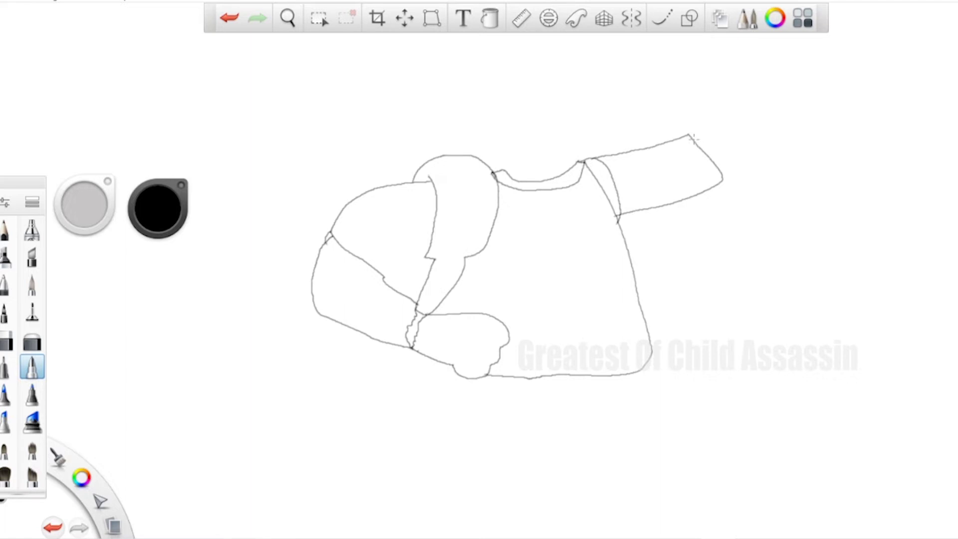
mouse_move(688, 137)
mouse_down()
mouse_move(748, 125)
mouse_move(761, 99)
mouse_move(767, 107)
mouse_move(795, 98)
mouse_move(797, 115)
mouse_move(813, 119)
mouse_move(804, 130)
mouse_move(821, 156)
mouse_move(816, 164)
mouse_move(768, 156)
mouse_move(718, 177)
mouse_up()
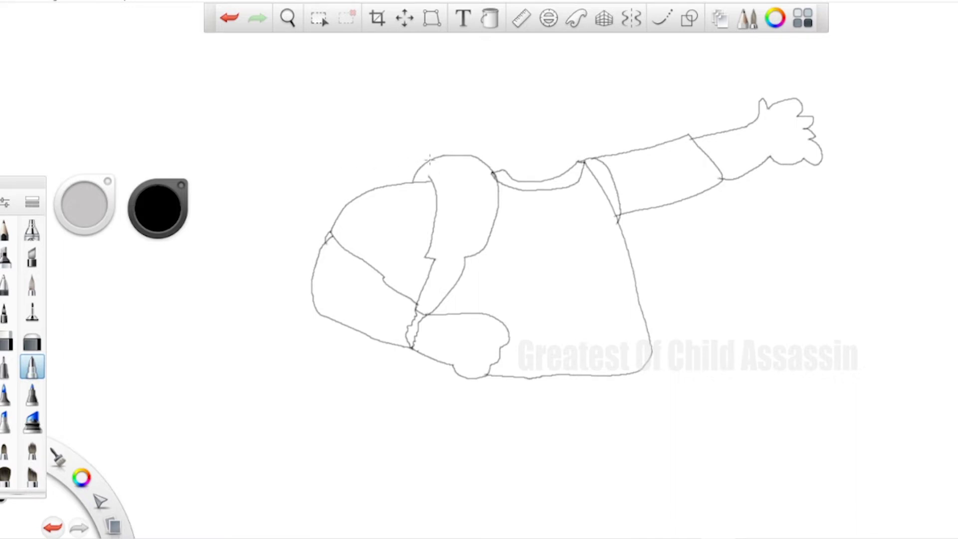
mouse_move(430, 159)
mouse_down()
mouse_move(380, 156)
mouse_move(377, 169)
mouse_move(392, 185)
mouse_move(389, 164)
mouse_move(410, 179)
mouse_up()
Draw the basket handle around the fist, the shirt's hem band, and the shorts leg below the outstretched arm
mouse_move(452, 365)
mouse_down()
mouse_move(435, 392)
mouse_move(435, 430)
mouse_move(459, 373)
mouse_up()
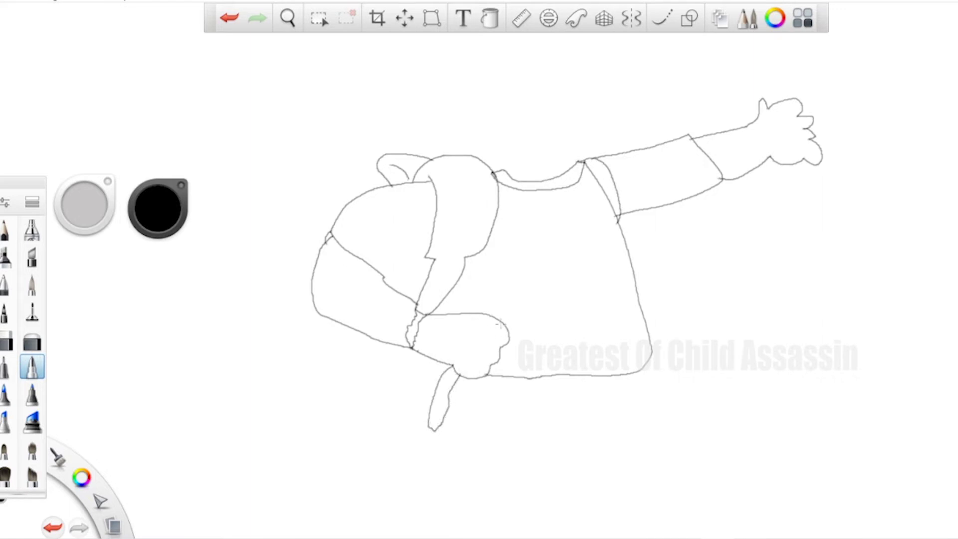
mouse_move(501, 319)
mouse_down()
mouse_move(541, 329)
mouse_move(559, 377)
mouse_up()
mouse_move(506, 330)
mouse_down()
mouse_move(527, 336)
mouse_move(550, 377)
mouse_up()
mouse_move(470, 373)
mouse_down()
mouse_move(580, 390)
mouse_move(642, 370)
mouse_move(665, 428)
mouse_move(666, 503)
mouse_move(578, 502)
mouse_move(586, 460)
mouse_move(601, 454)
mouse_move(614, 423)
mouse_move(556, 389)
mouse_move(561, 418)
mouse_move(566, 402)
mouse_up()
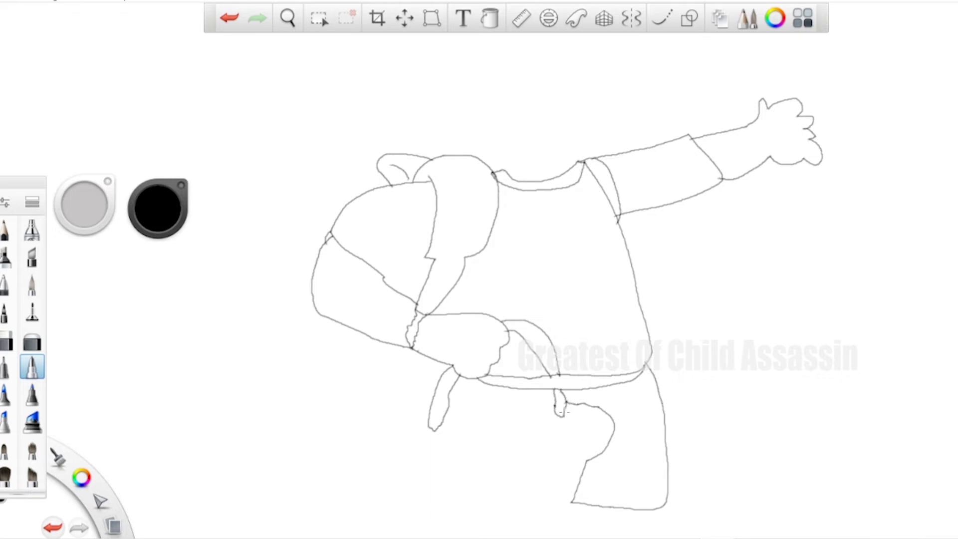
Draw the basket's double oval rim and tapered body with an inner outline and short weave marks
mouse_move(555, 398)
mouse_down()
mouse_move(453, 396)
mouse_move(403, 414)
mouse_move(400, 448)
mouse_move(462, 478)
mouse_move(521, 478)
mouse_move(585, 458)
mouse_up()
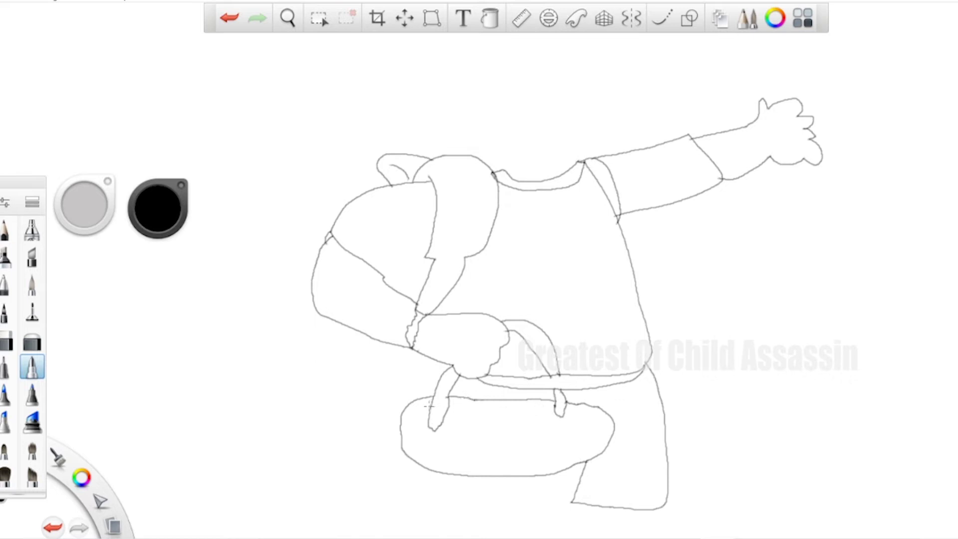
mouse_move(432, 406)
mouse_down()
mouse_move(419, 445)
mouse_move(430, 453)
mouse_move(501, 463)
mouse_move(561, 458)
mouse_move(594, 430)
mouse_move(573, 412)
mouse_move(447, 410)
mouse_up()
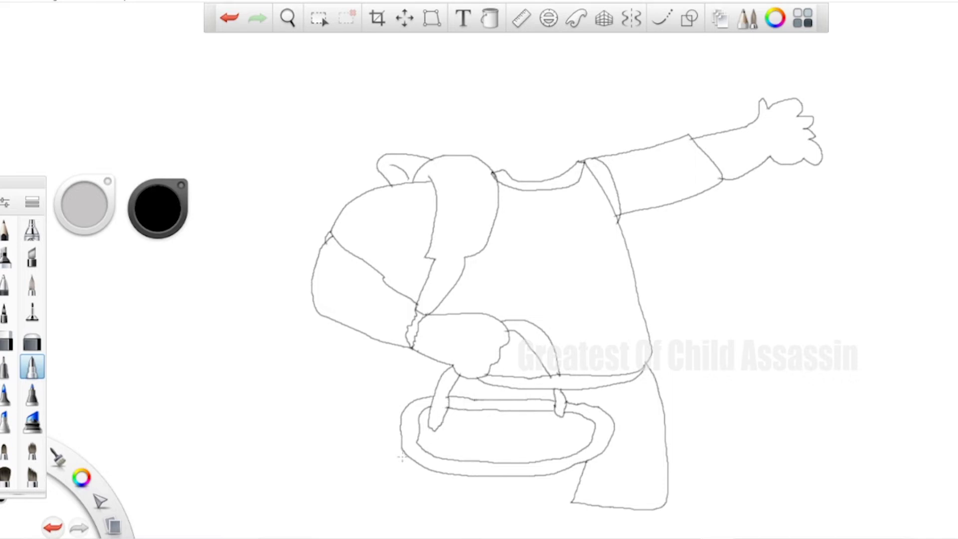
mouse_move(402, 450)
mouse_down()
mouse_move(416, 524)
mouse_move(426, 531)
mouse_move(490, 534)
mouse_move(554, 521)
mouse_move(573, 503)
mouse_up()
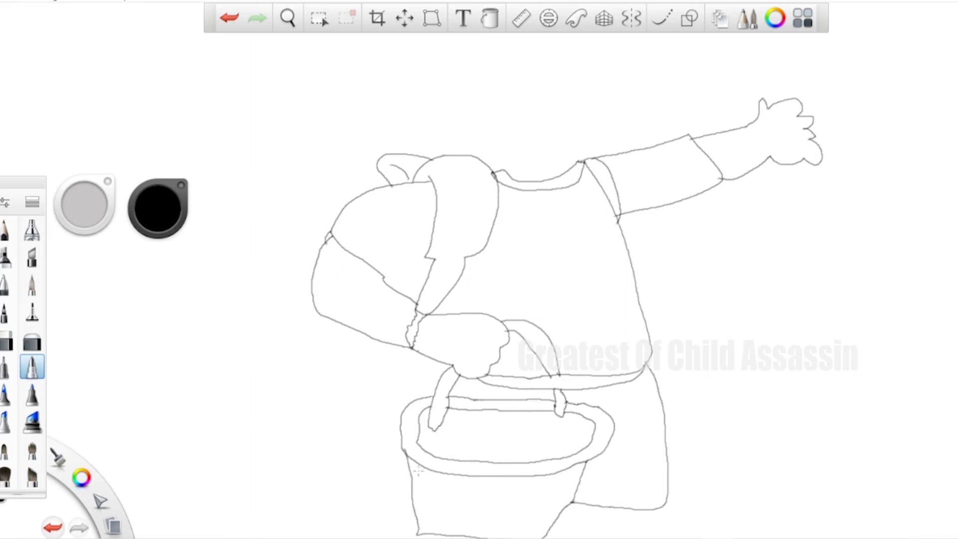
mouse_move(418, 470)
mouse_down()
mouse_move(430, 518)
mouse_move(507, 528)
mouse_move(536, 526)
mouse_move(566, 480)
mouse_up()
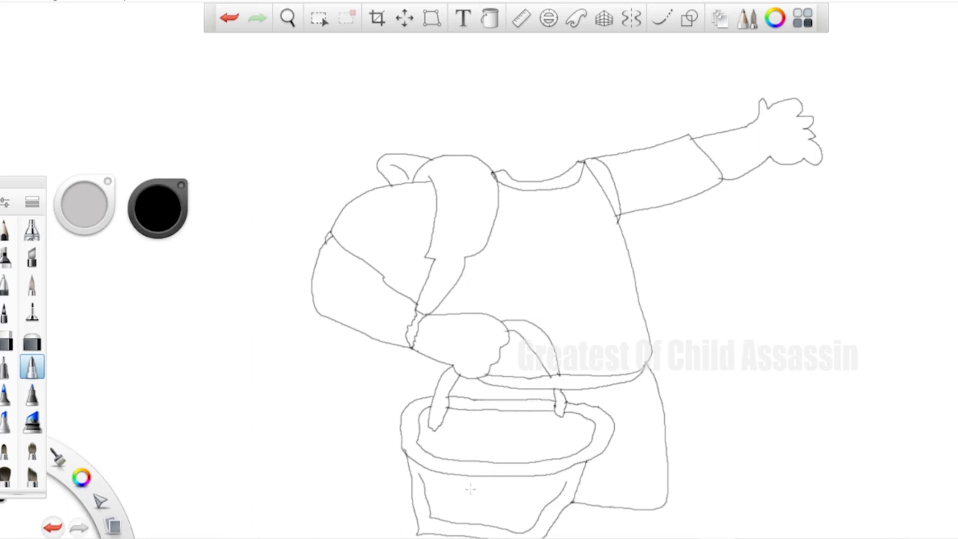
mouse_move(449, 486)
mouse_down()
mouse_move(506, 496)
mouse_move(538, 488)
mouse_up()
drag(465, 503, 533, 507)
Draw the lower legs beside the basket, the section beneath the bent forearm, and the remaining edge of the shorts
mouse_move(629, 508)
mouse_down()
mouse_move(618, 536)
mouse_move(547, 525)
mouse_up()
mouse_move(328, 320)
mouse_down()
mouse_move(332, 352)
mouse_move(369, 369)
mouse_up()
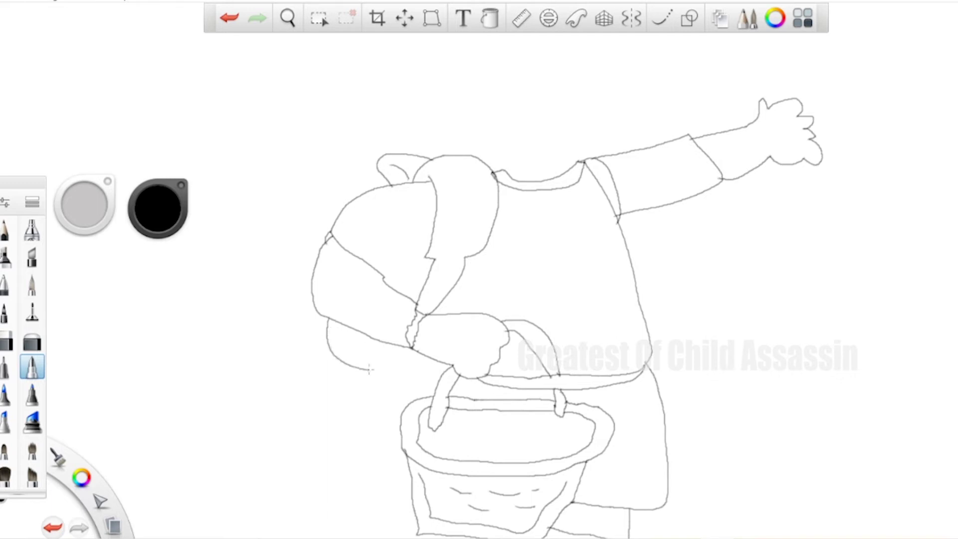
mouse_move(400, 341)
mouse_down()
mouse_move(370, 373)
mouse_move(387, 379)
mouse_move(401, 344)
mouse_move(412, 353)
mouse_move(414, 371)
mouse_move(399, 388)
mouse_move(381, 378)
mouse_move(383, 470)
mouse_move(411, 485)
mouse_up()
key(ctrl+z)
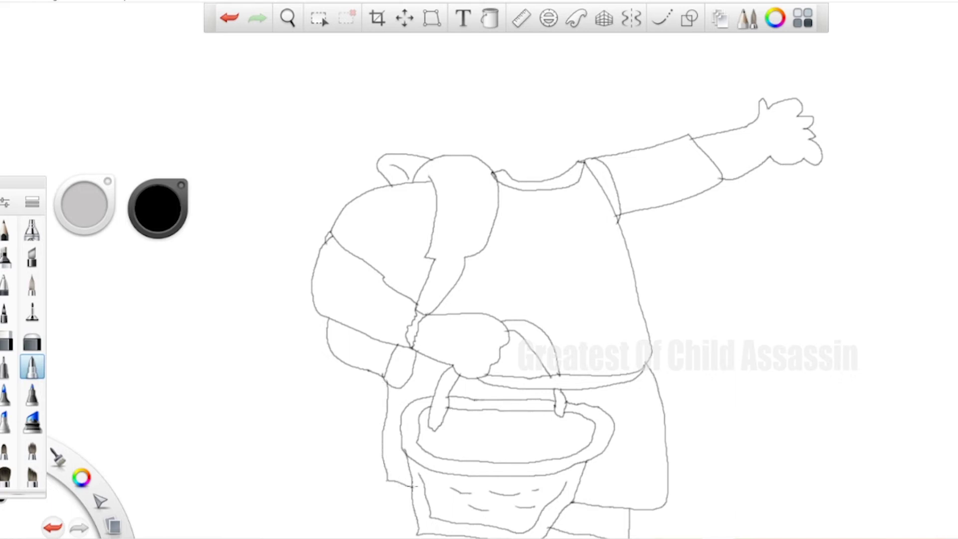
mouse_move(396, 482)
mouse_down()
mouse_move(381, 532)
mouse_move(414, 531)
mouse_up()
Draw the face outline with a notched fringe and a wide bob of hair flaring out on both sides
mouse_move(459, 152)
mouse_down()
mouse_move(429, 94)
mouse_move(467, 77)
mouse_move(466, 89)
mouse_move(545, 93)
mouse_move(536, 74)
mouse_move(621, 90)
mouse_move(610, 71)
mouse_move(578, 56)
mouse_up()
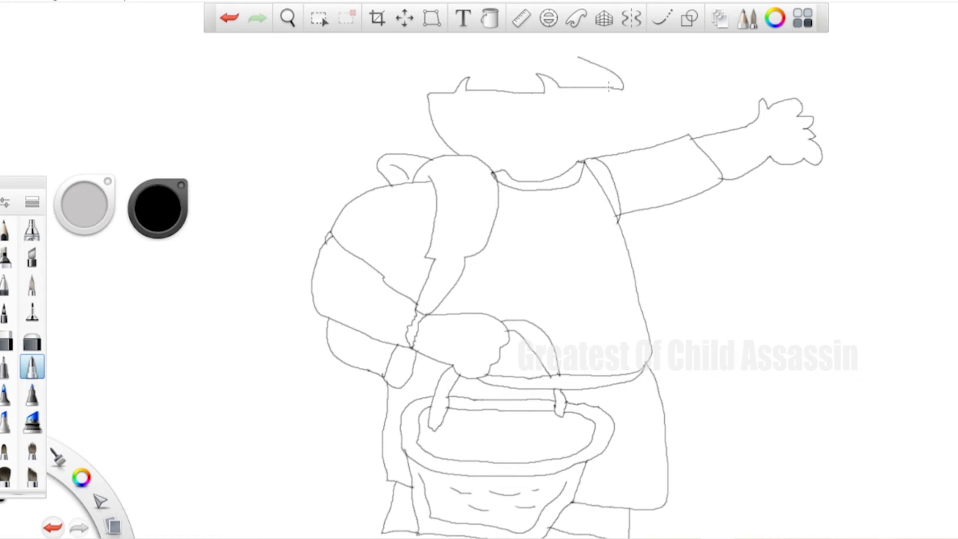
drag(611, 88, 607, 128)
mouse_move(431, 91)
mouse_down()
mouse_move(402, 121)
mouse_move(325, 99)
mouse_move(357, 53)
mouse_move(453, 24)
mouse_move(475, 41)
mouse_up()
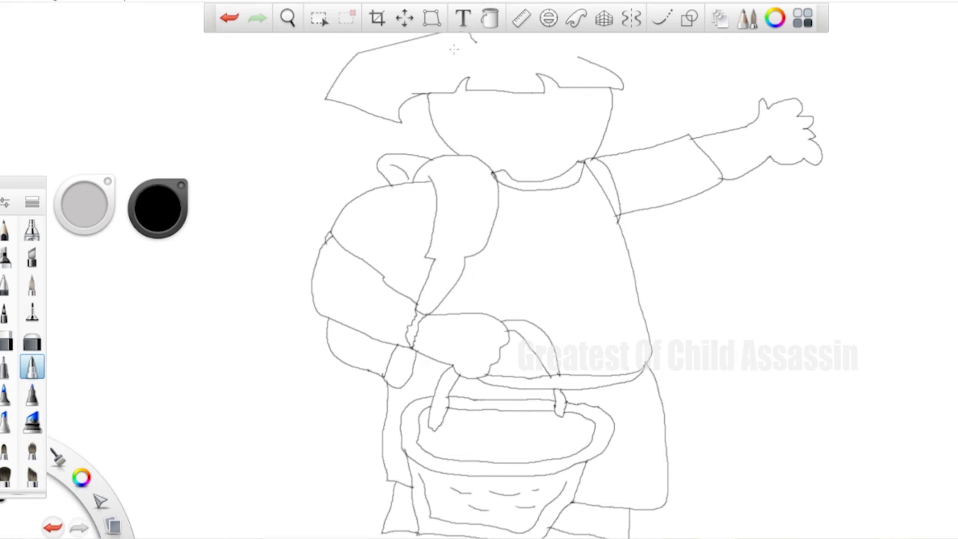
key(ctrl+z)
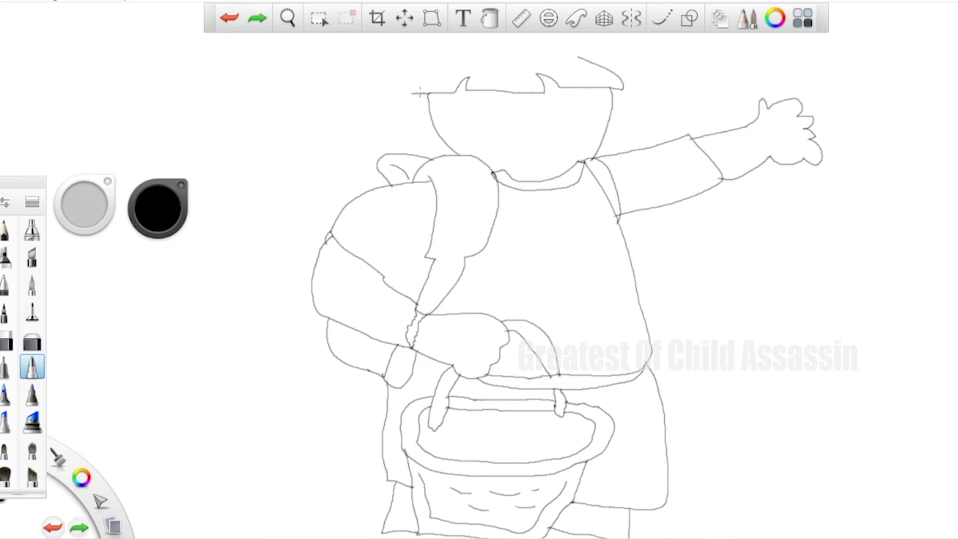
mouse_move(421, 91)
mouse_down()
mouse_move(391, 117)
mouse_move(308, 102)
mouse_move(327, 75)
mouse_move(377, 40)
mouse_move(471, 40)
mouse_up()
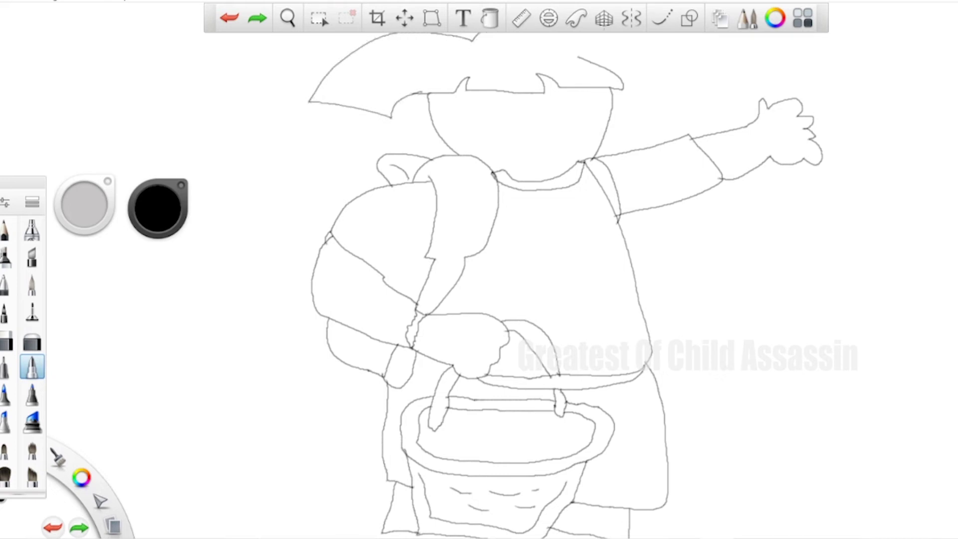
mouse_move(619, 31)
mouse_down()
mouse_move(684, 100)
mouse_move(634, 110)
mouse_move(617, 89)
mouse_up()
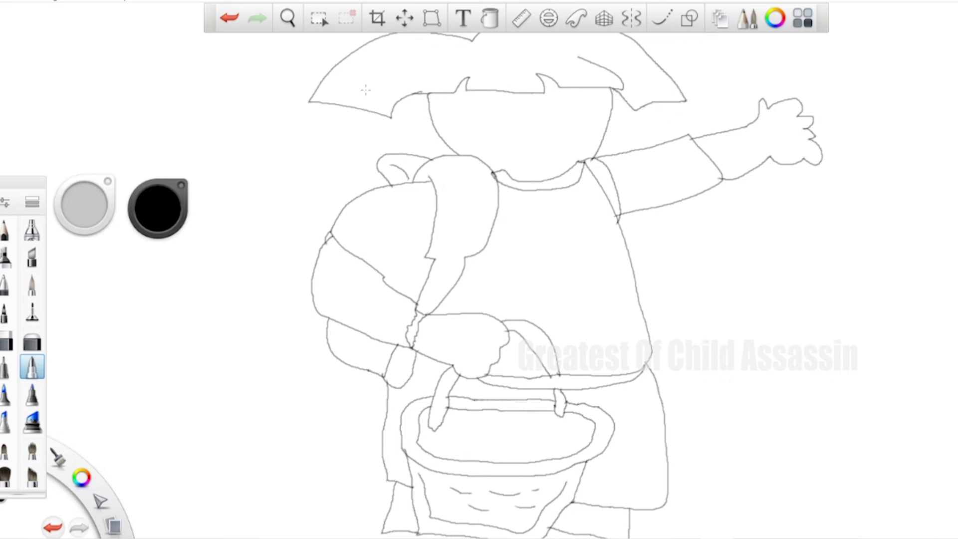
drag(308, 101, 381, 145)
drag(685, 98, 654, 145)
Draw the mouth, nose and two almond-shaped eyes, and scribble in dark pupils
mouse_move(544, 142)
mouse_down()
mouse_move(516, 148)
mouse_move(544, 161)
mouse_move(535, 160)
mouse_up()
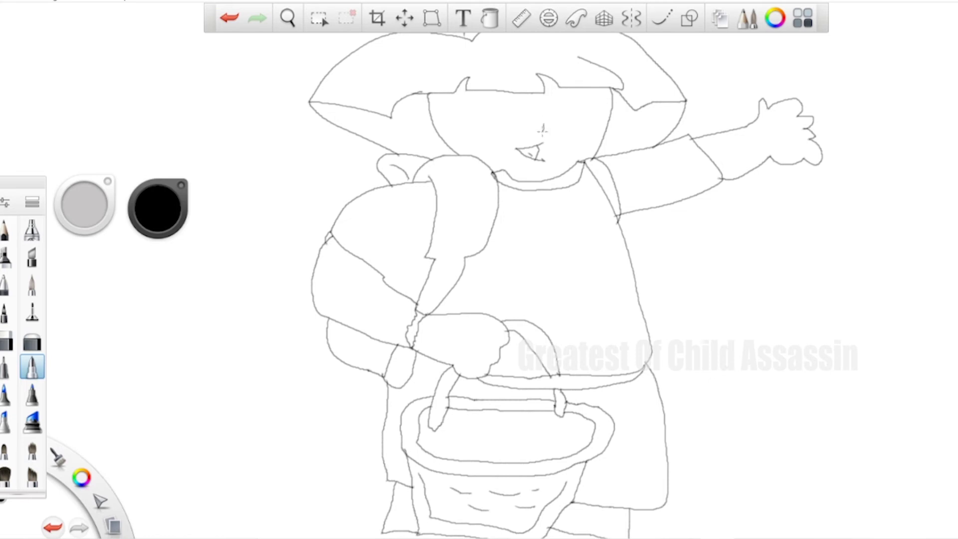
mouse_move(562, 99)
mouse_down()
mouse_move(551, 114)
mouse_move(581, 112)
mouse_move(562, 98)
mouse_move(547, 109)
mouse_move(575, 114)
mouse_move(569, 100)
mouse_move(471, 105)
mouse_move(491, 117)
mouse_move(512, 108)
mouse_up()
key(ctrl+z)
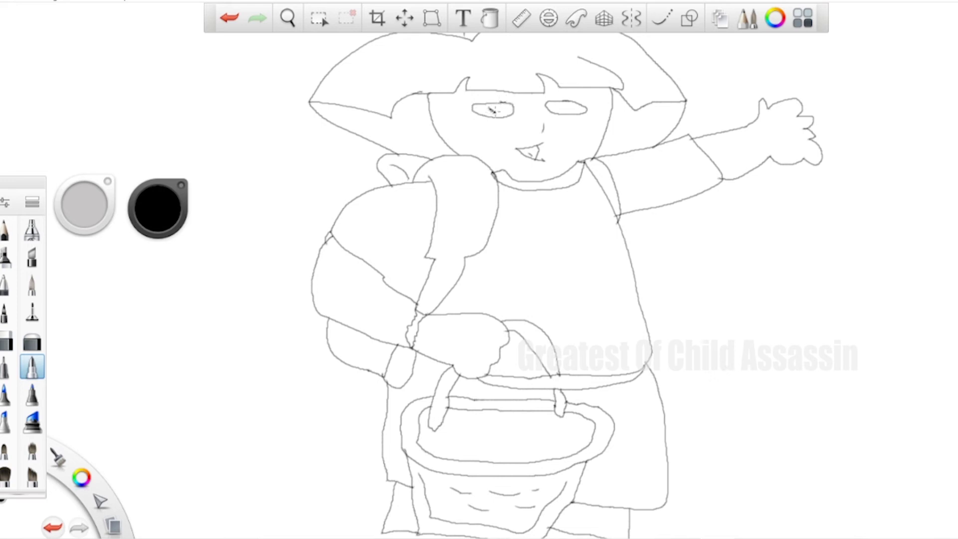
drag(493, 111, 490, 109)
Flood fill the shirt body, both sleeves and the basket's interior with bright yellow
click(488, 19)
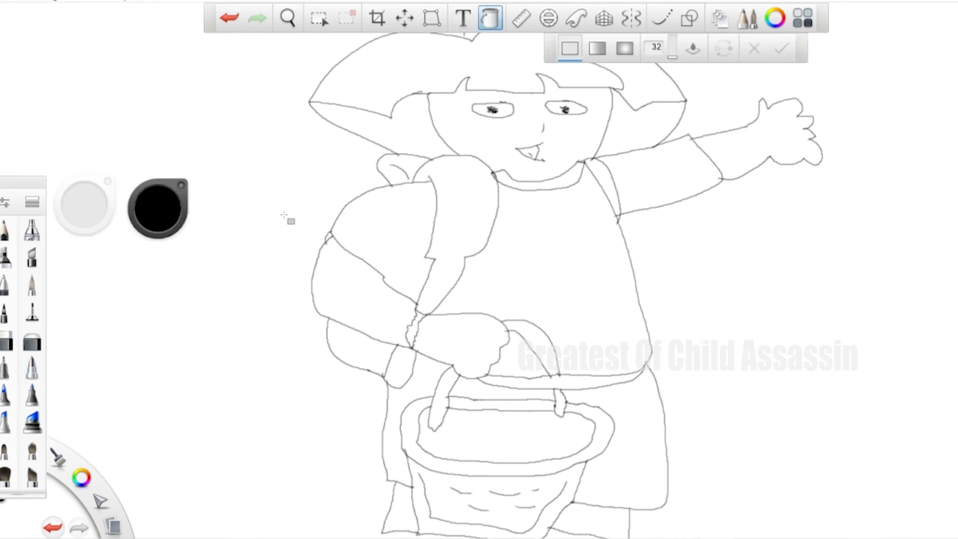
click(149, 225)
click(138, 192)
click(153, 208)
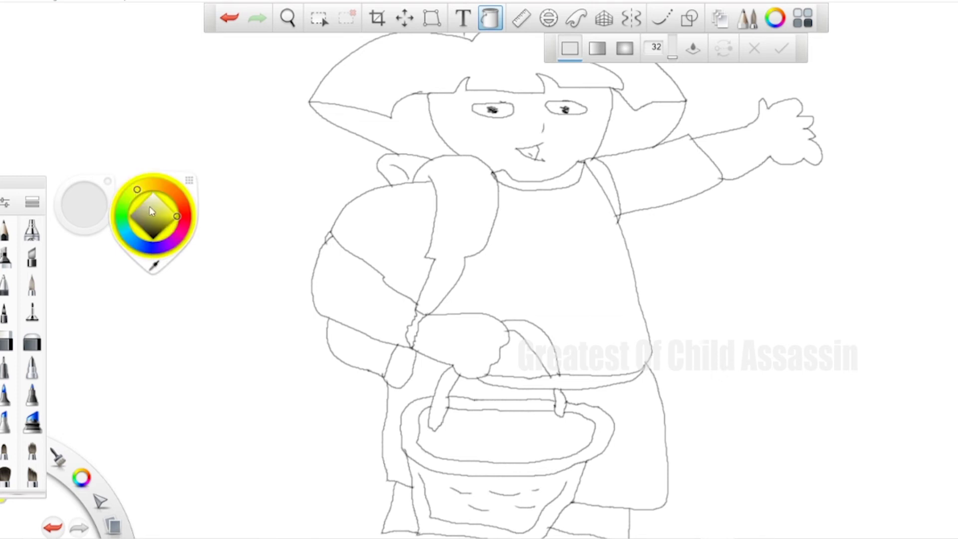
click(392, 242)
click(540, 252)
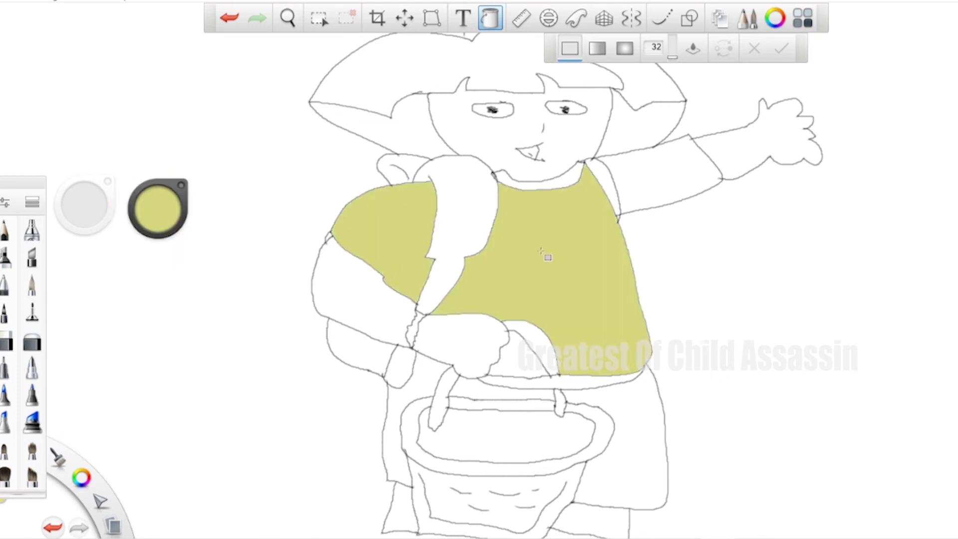
click(166, 206)
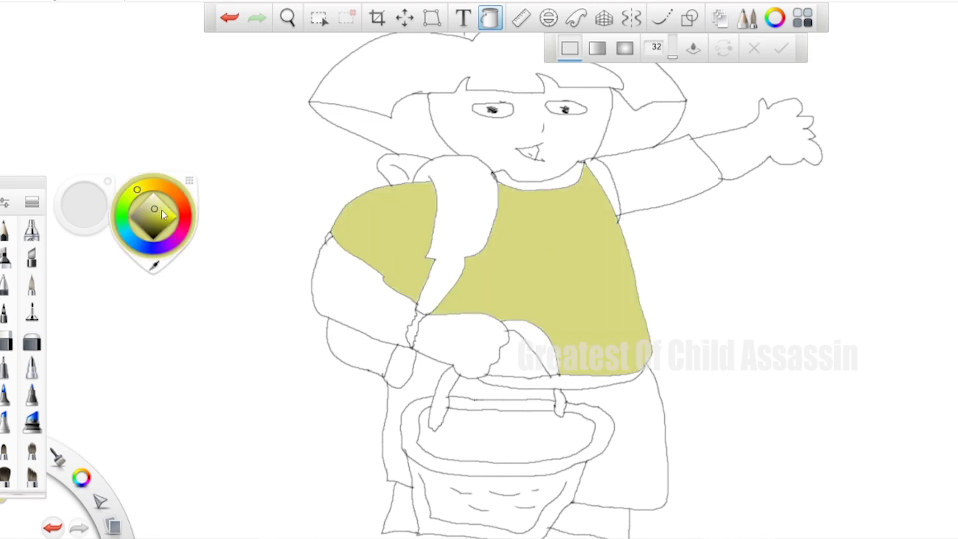
click(161, 209)
click(396, 228)
click(519, 241)
click(668, 181)
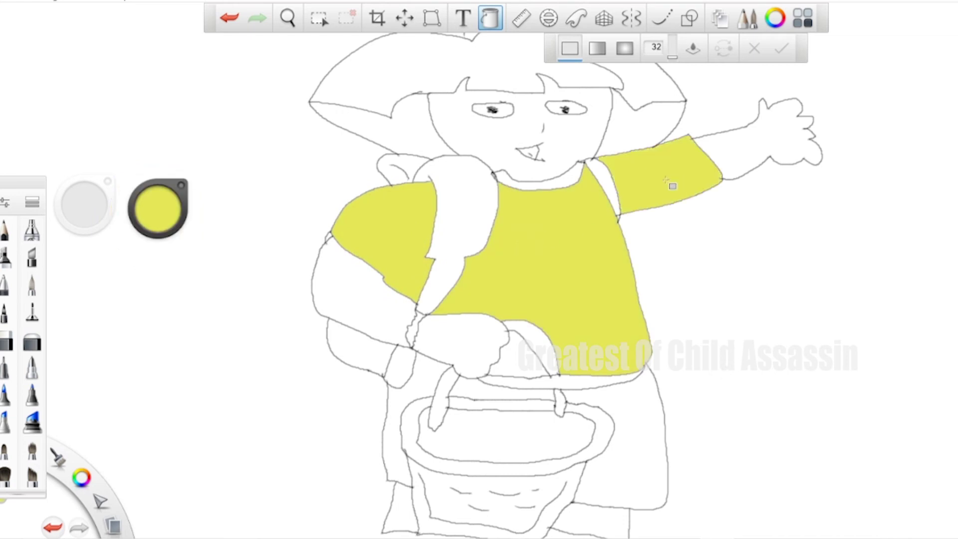
click(519, 446)
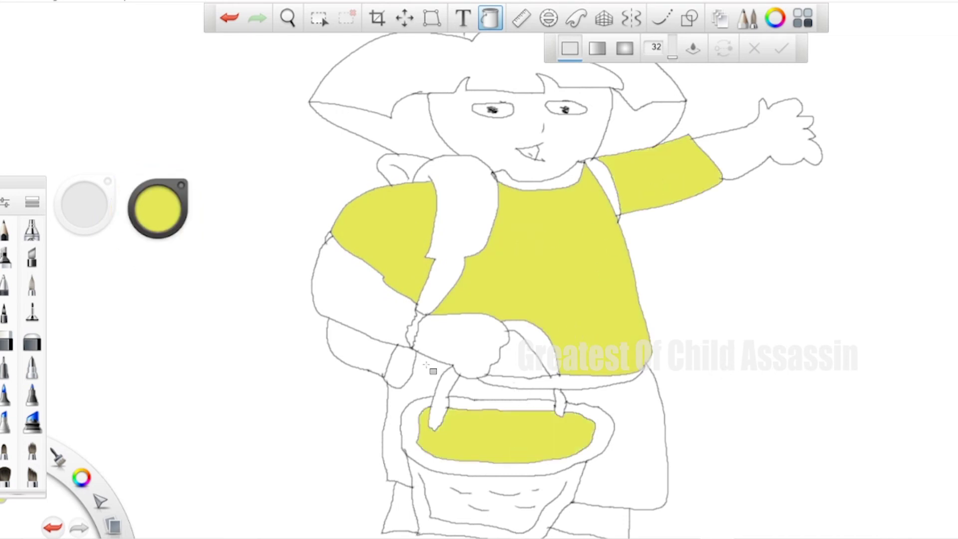
Flood fill all visible areas of the shorts around the basket and its handle with orange
click(157, 221)
click(183, 222)
click(178, 197)
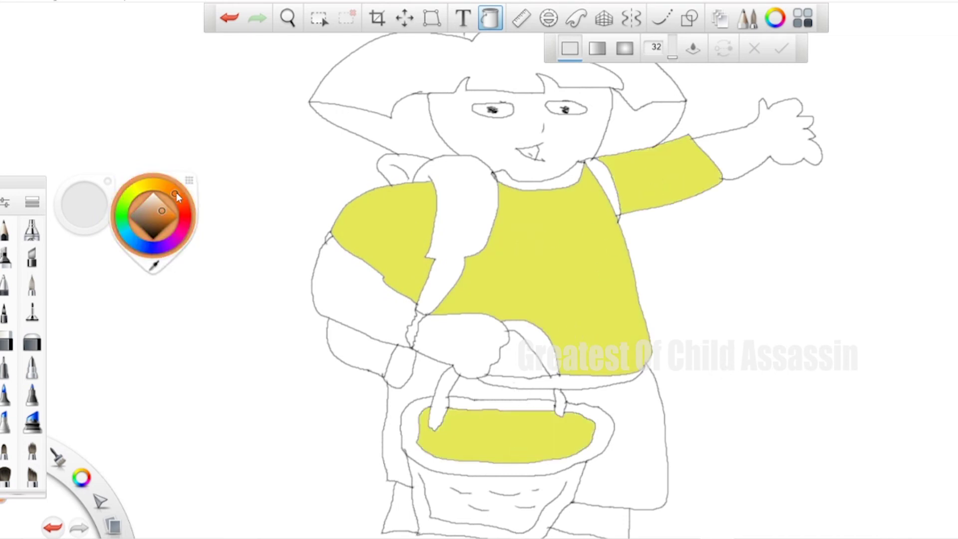
click(624, 410)
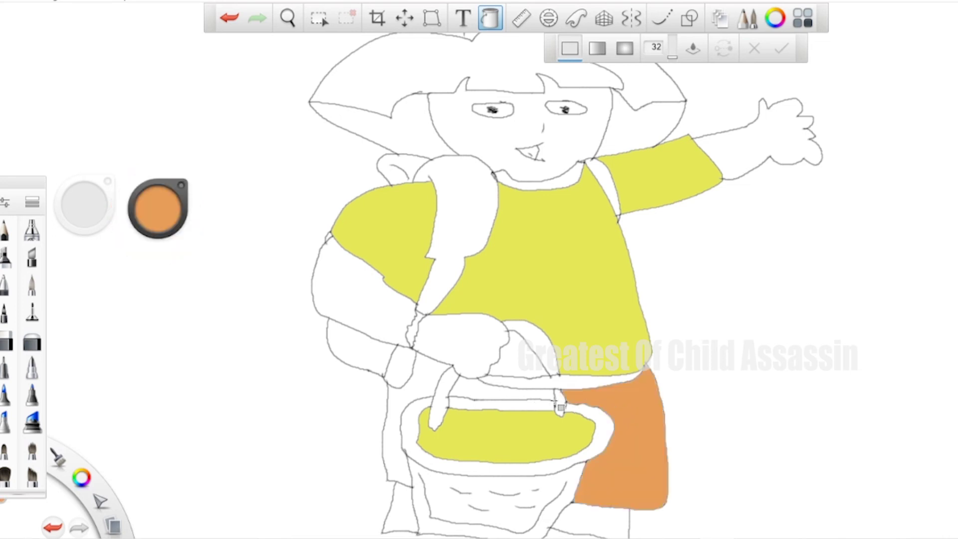
click(534, 393)
click(409, 380)
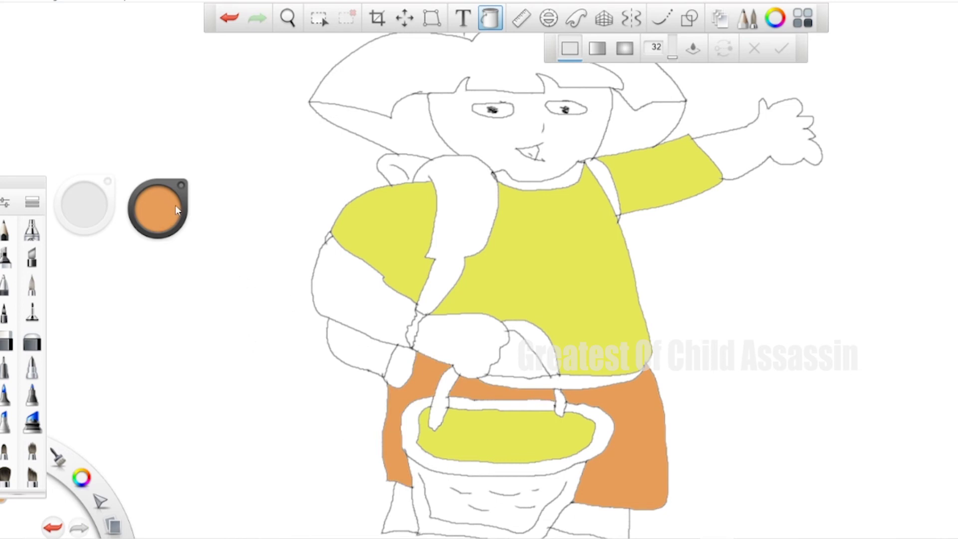
Sample the shirt's yellow and fill the section under the bent forearm and the shirt area inside the basket handle
drag(167, 209, 519, 278)
click(374, 358)
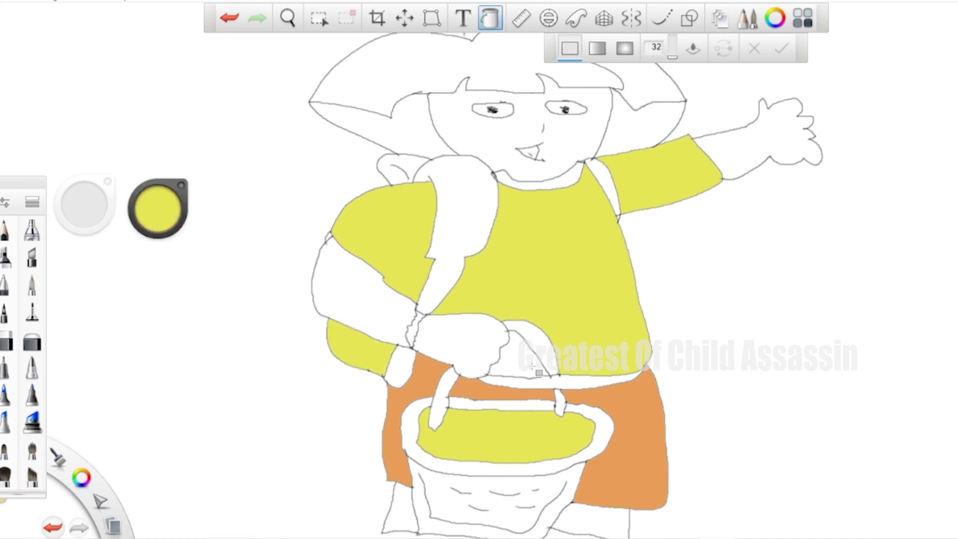
click(532, 365)
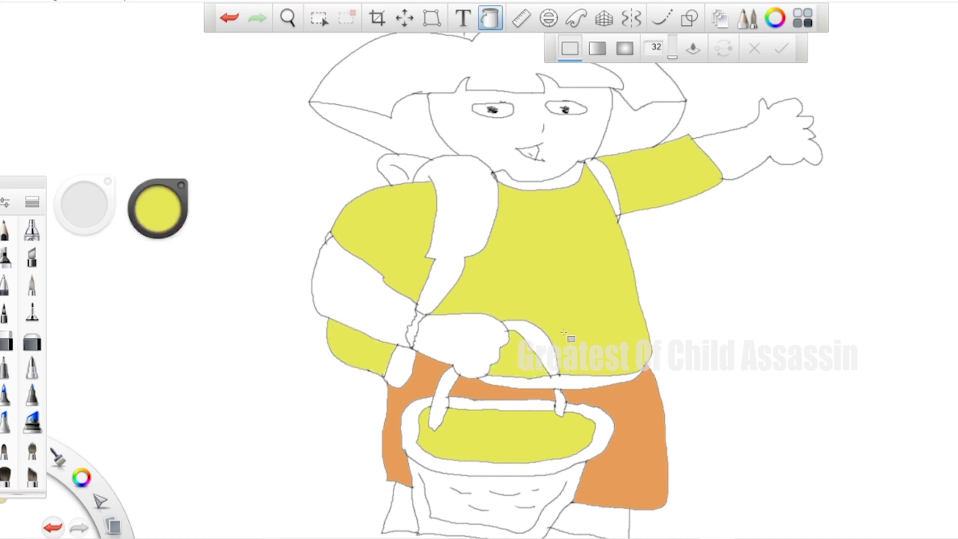
Flood fill the backpack's large strap, its top loop and the other shoulder strap with magenta
click(159, 214)
drag(186, 230, 177, 236)
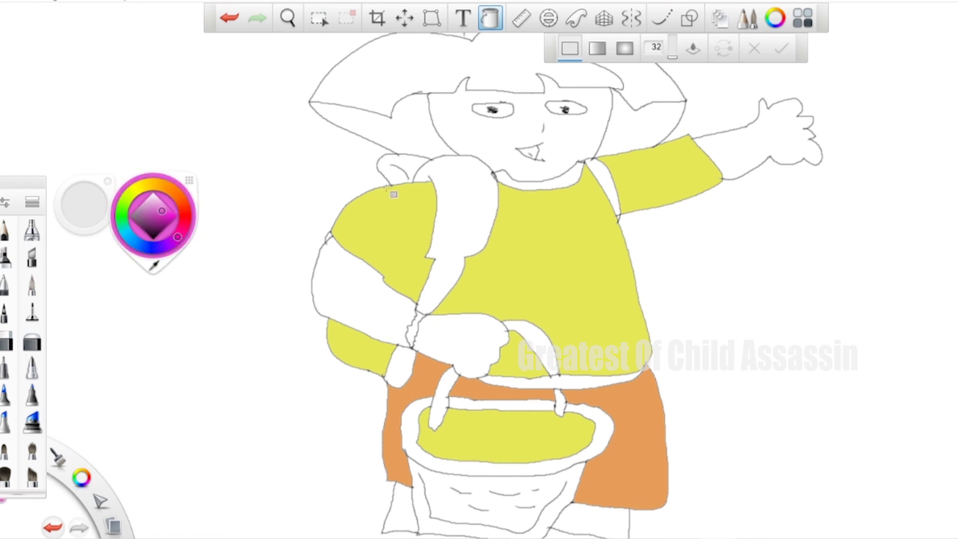
click(463, 187)
click(401, 165)
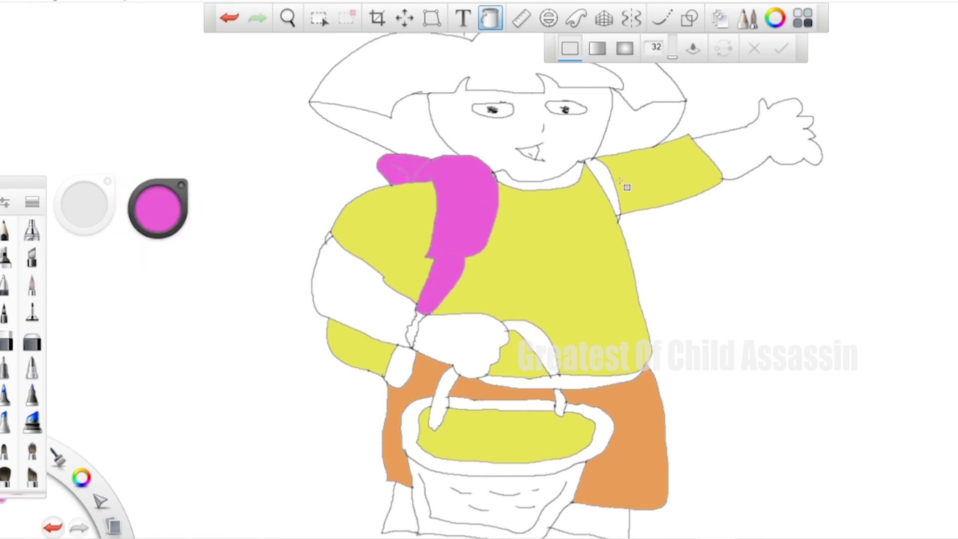
click(605, 184)
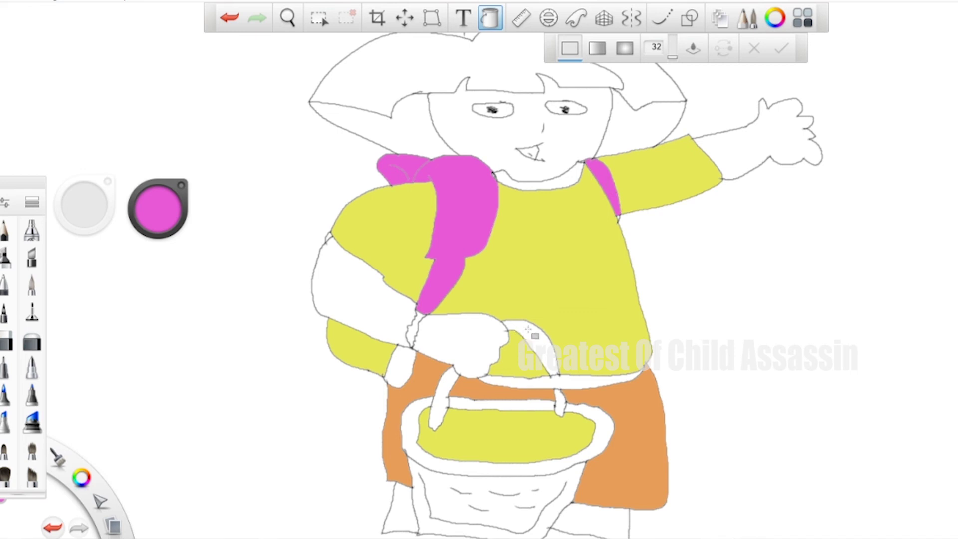
Flood fill the basket's handle segments, rim and outer body with medium blue
click(150, 211)
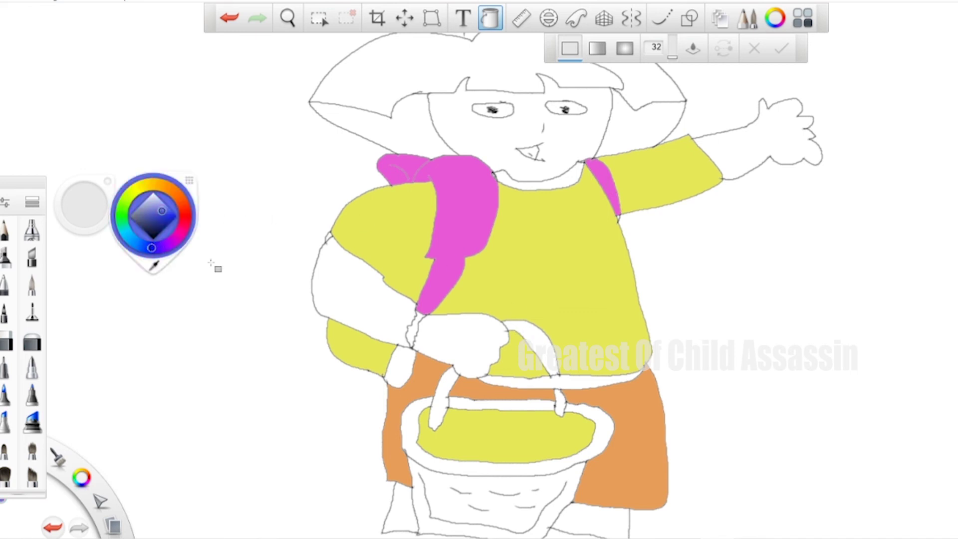
click(518, 330)
click(560, 401)
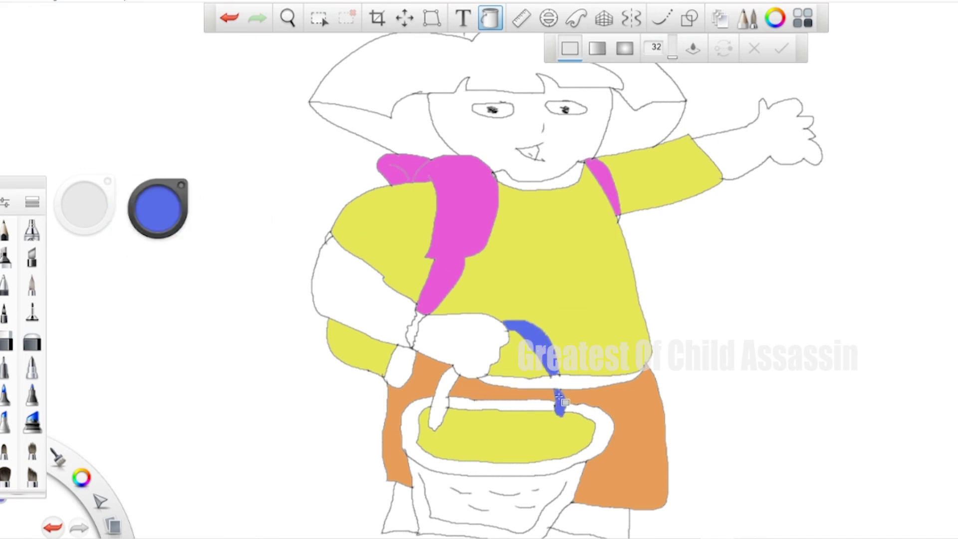
click(450, 384)
click(469, 404)
click(417, 428)
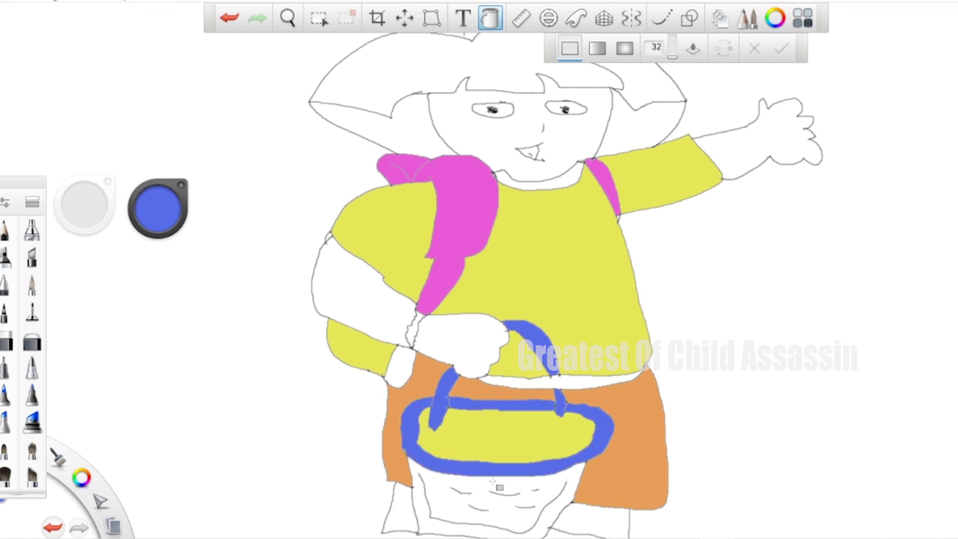
click(530, 491)
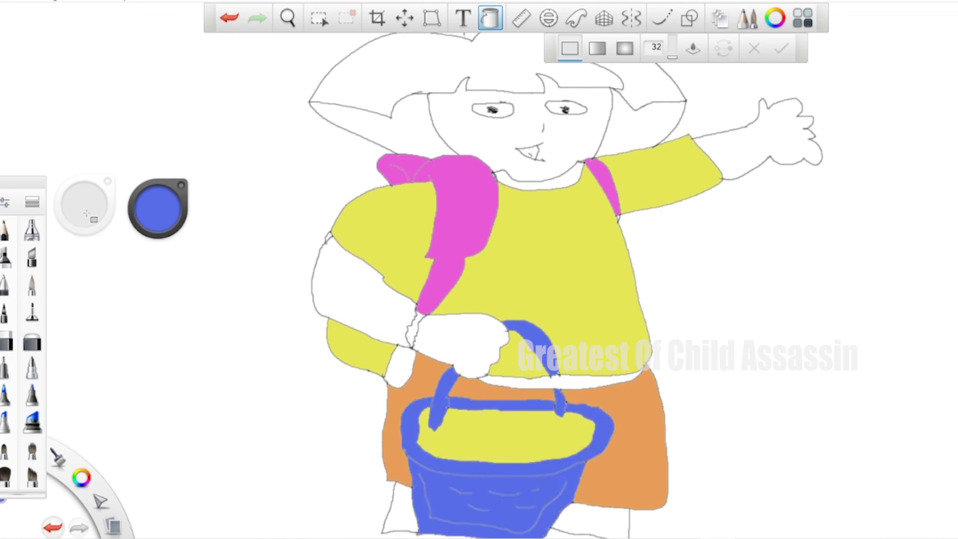
Choose a light sky blue and flood fill the shirt's neckline band
click(164, 209)
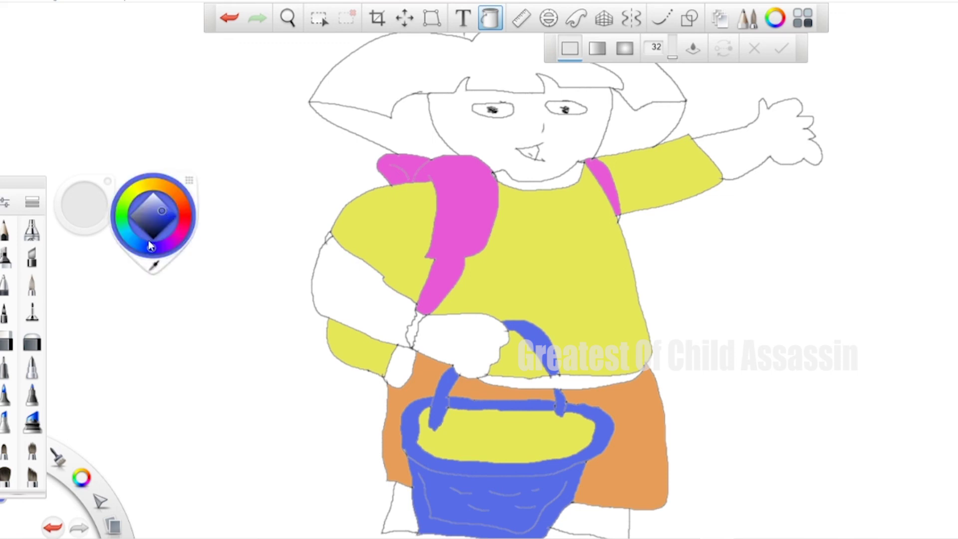
click(150, 244)
click(527, 184)
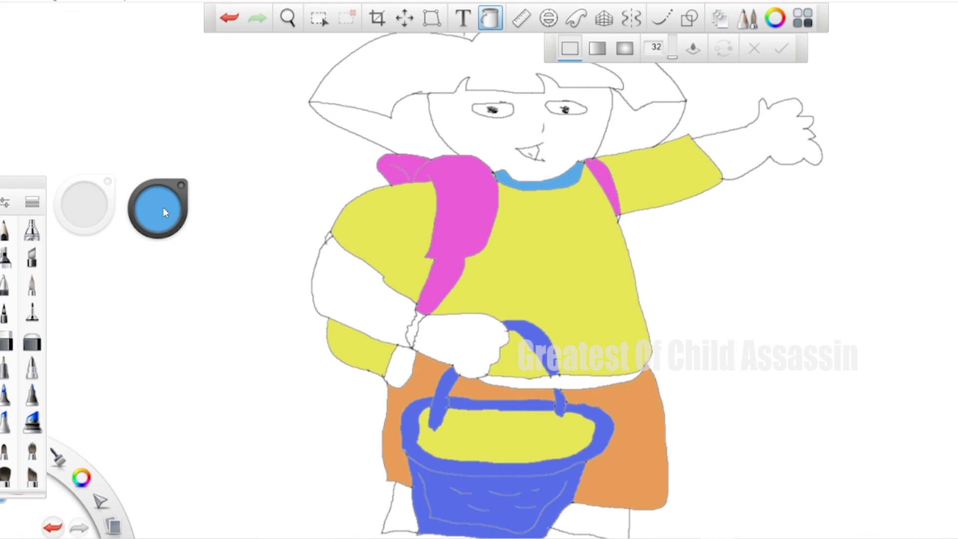
Sample the backpack's magenta to fill the strap end below the wrist, and fill the bracelet with pale mauve
drag(163, 207, 487, 221)
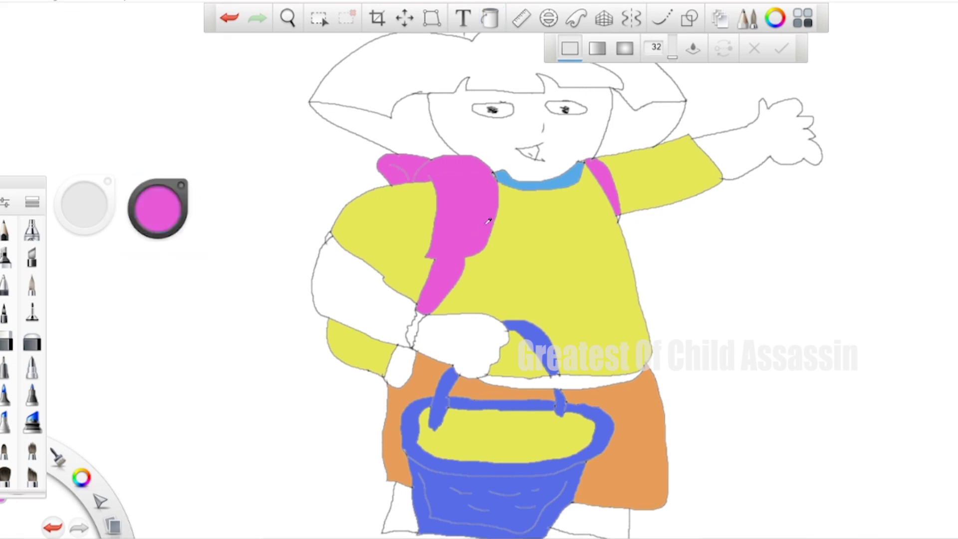
click(401, 367)
click(148, 210)
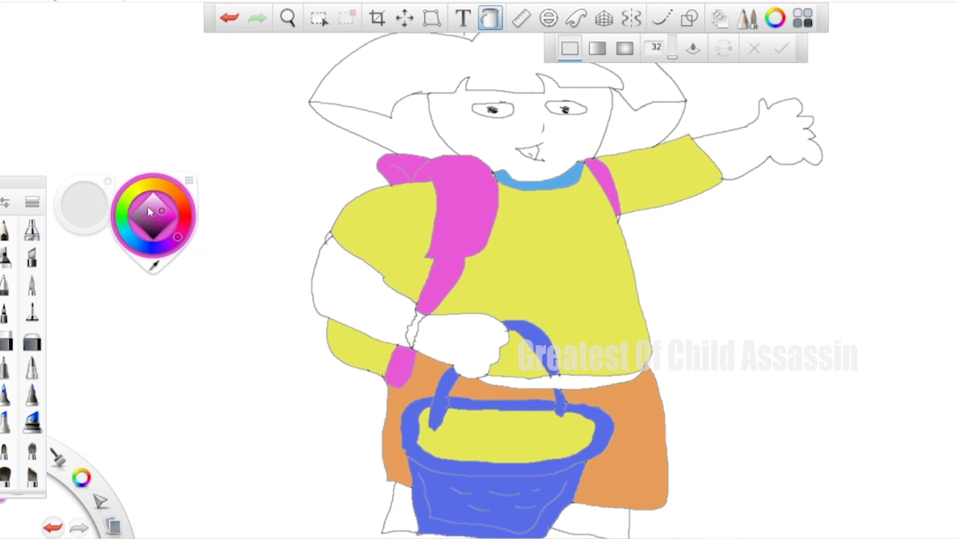
click(147, 207)
click(413, 328)
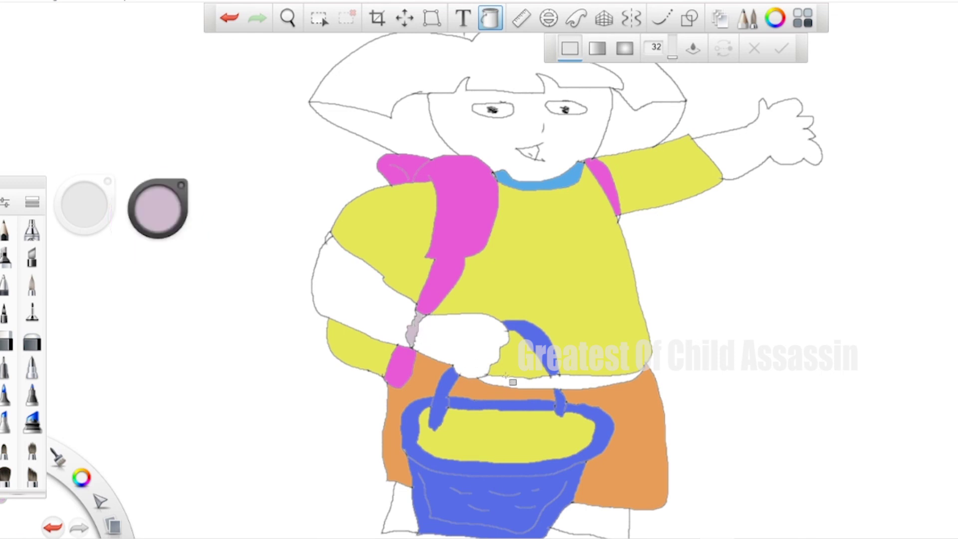
Flood fill the top hair section and both lower side sections with brownish orange
click(150, 212)
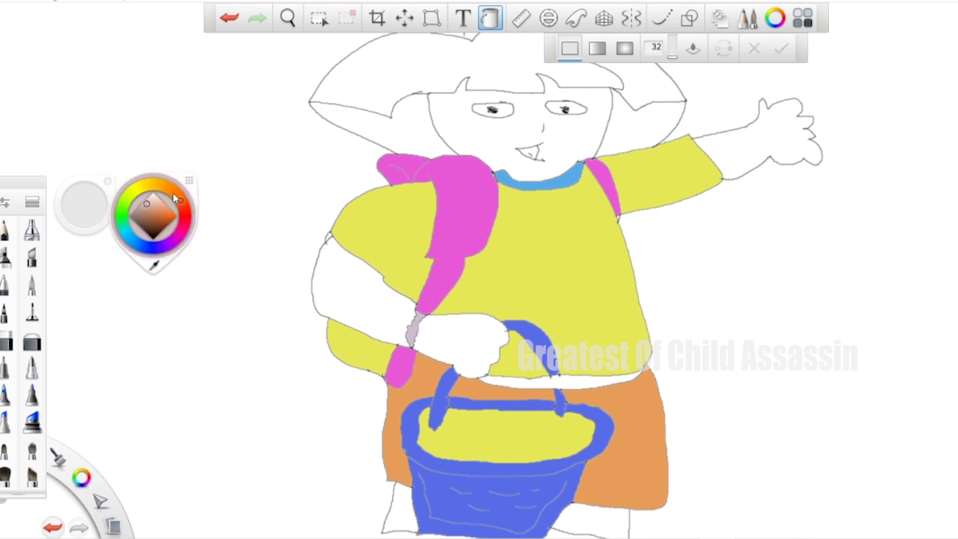
click(159, 212)
click(453, 72)
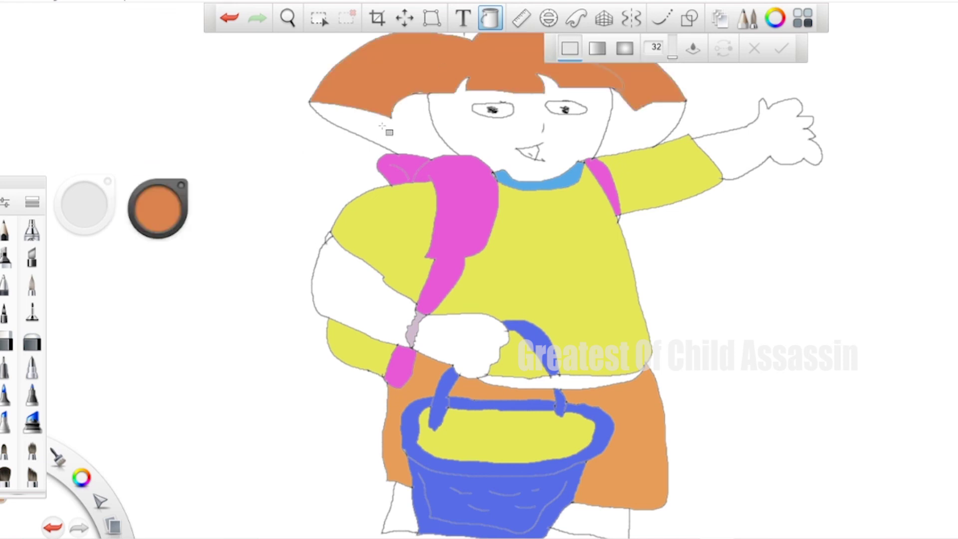
click(387, 130)
click(644, 127)
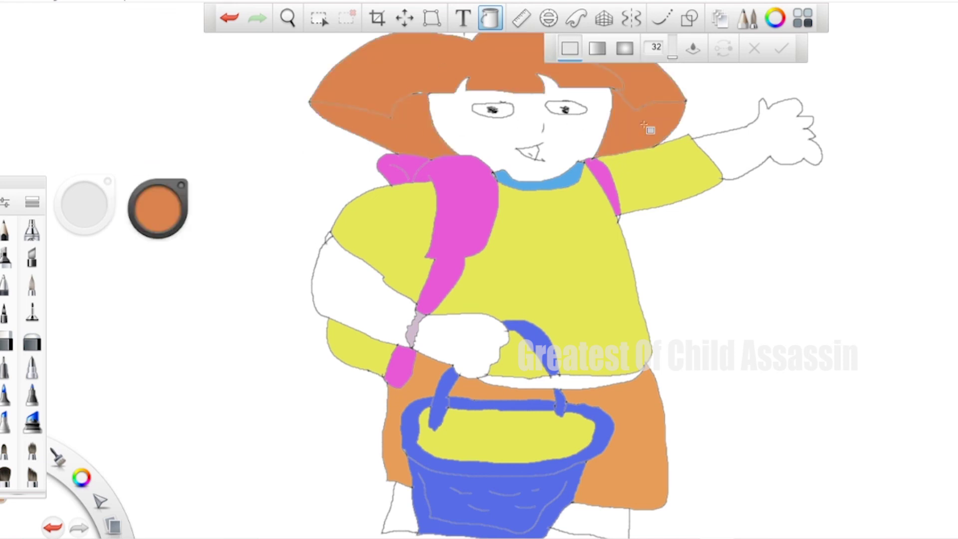
Flood fill the face, the outstretched arm, the hand holding the basket and the bent forearm with a light peach skin tone
click(160, 208)
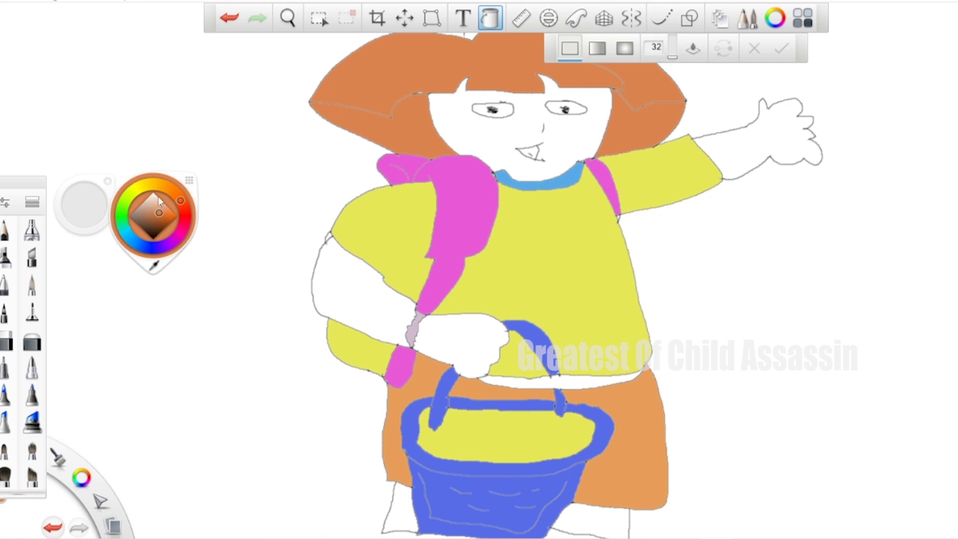
click(158, 202)
click(473, 141)
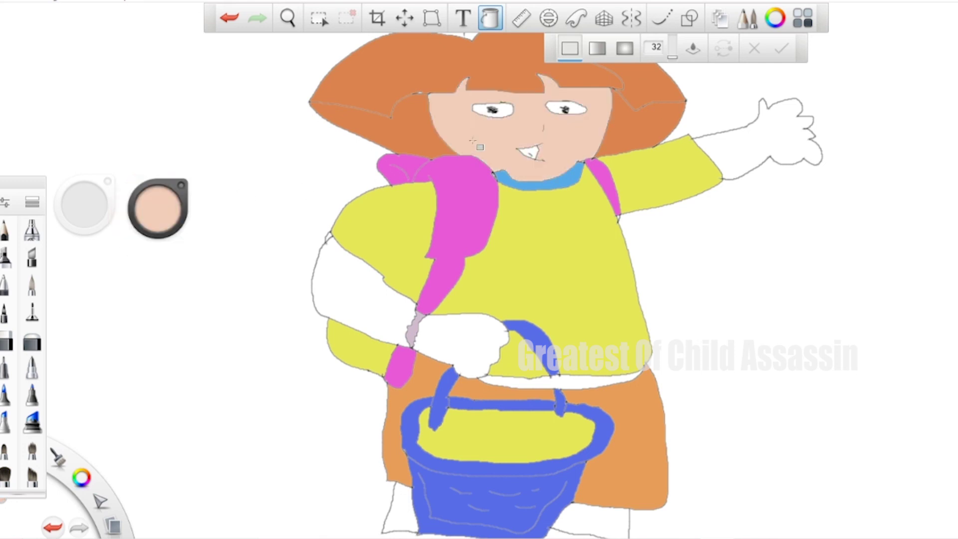
click(758, 143)
click(464, 329)
click(352, 304)
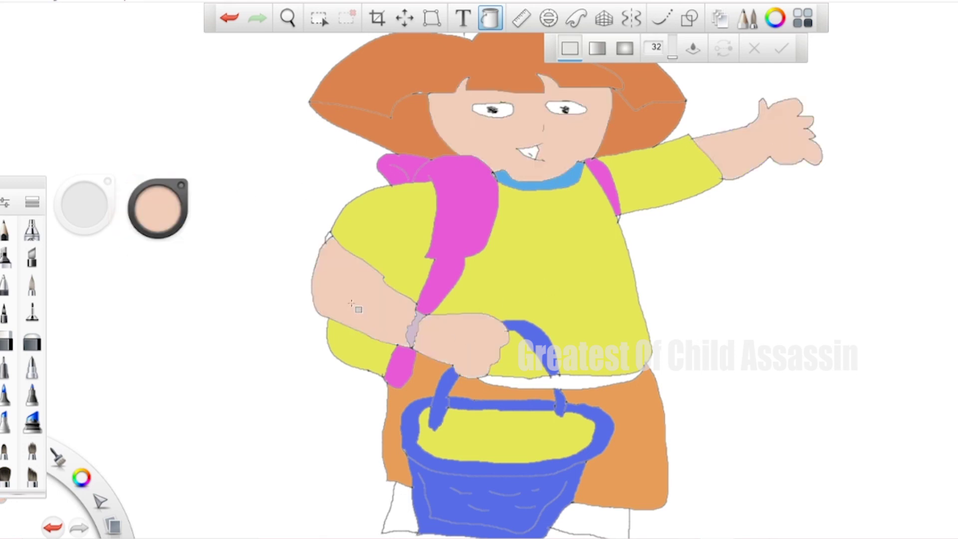
Fill the waist gap and both legs with the peach skin tone, undoing any fill that spills into the background
click(553, 382)
click(589, 522)
click(384, 522)
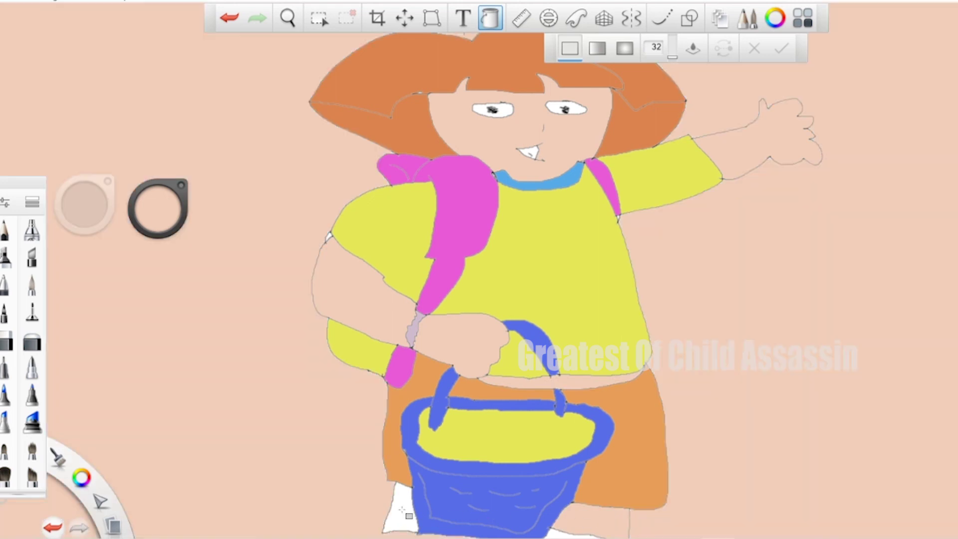
key(ctrl+z)
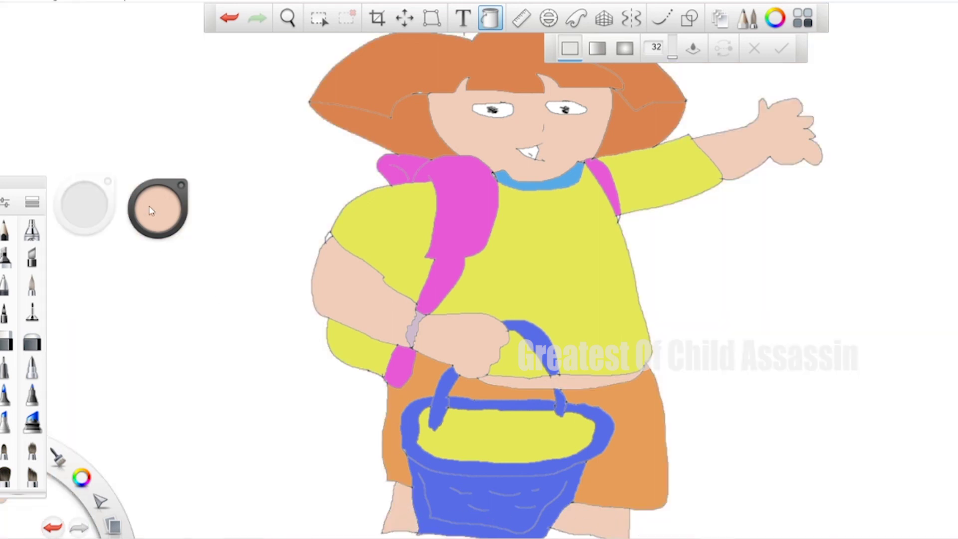
Choose a pale cyan and flood fill both eyes around the pupils
click(151, 210)
click(128, 229)
click(156, 200)
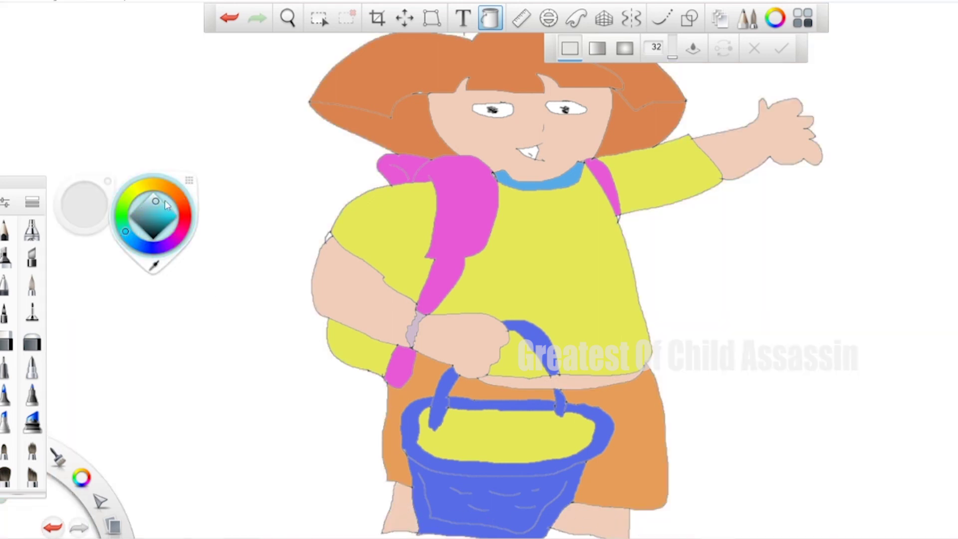
click(506, 114)
click(571, 112)
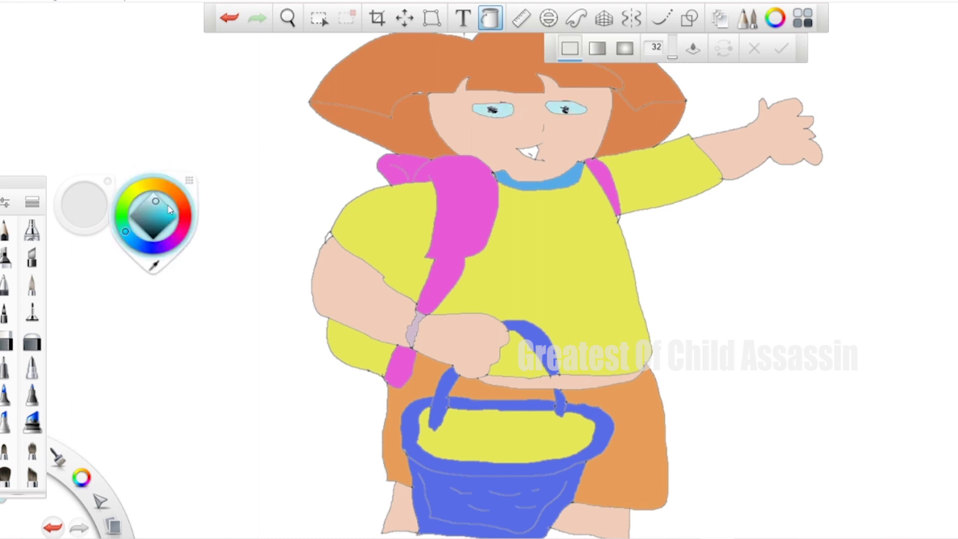
Choose a soft pink and flood fill the inside of the mouth
click(187, 218)
click(158, 215)
click(529, 152)
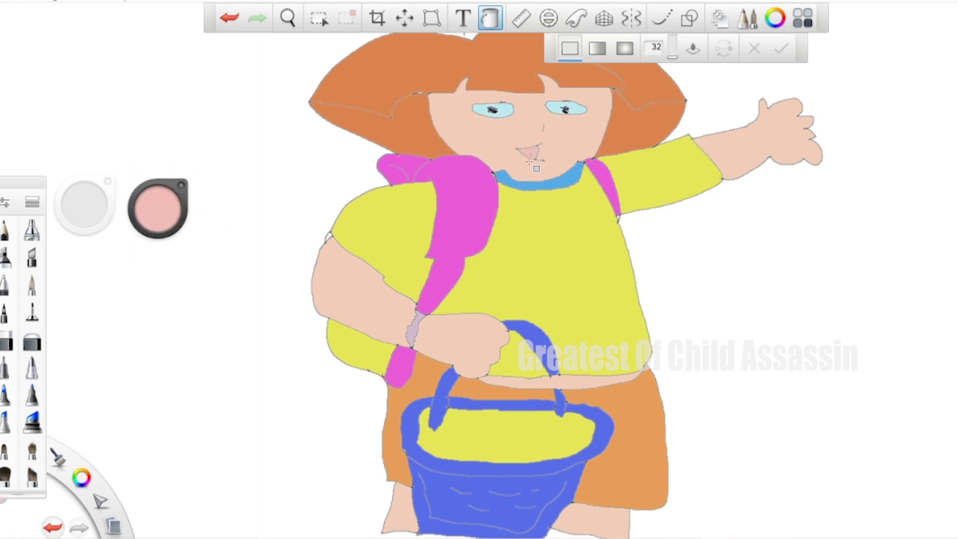
Choose a very pale green and flood fill the background around the girl
click(156, 210)
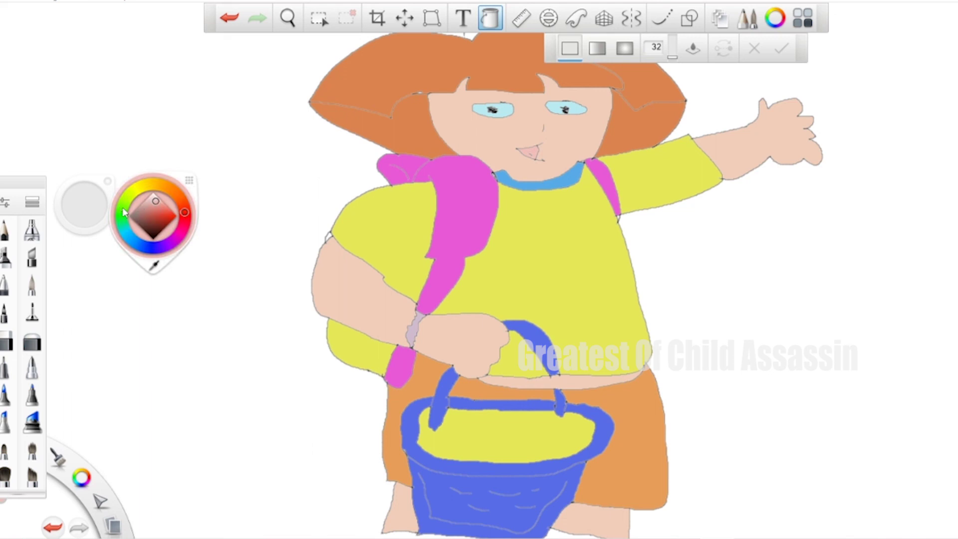
click(122, 207)
click(156, 202)
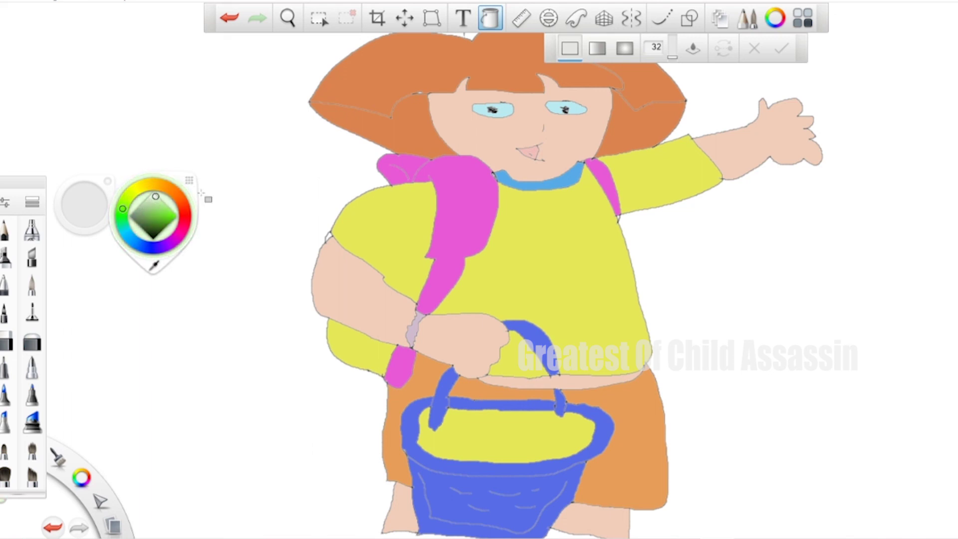
click(723, 424)
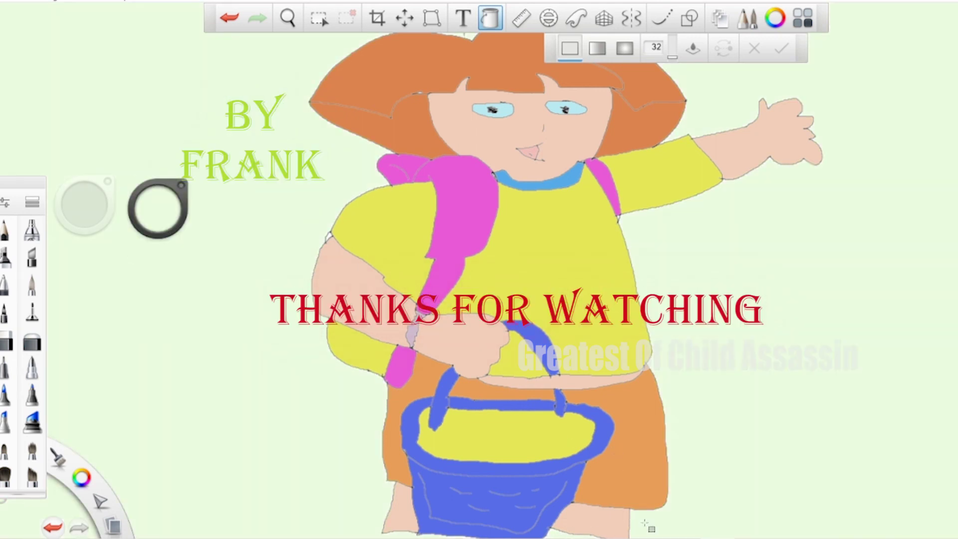